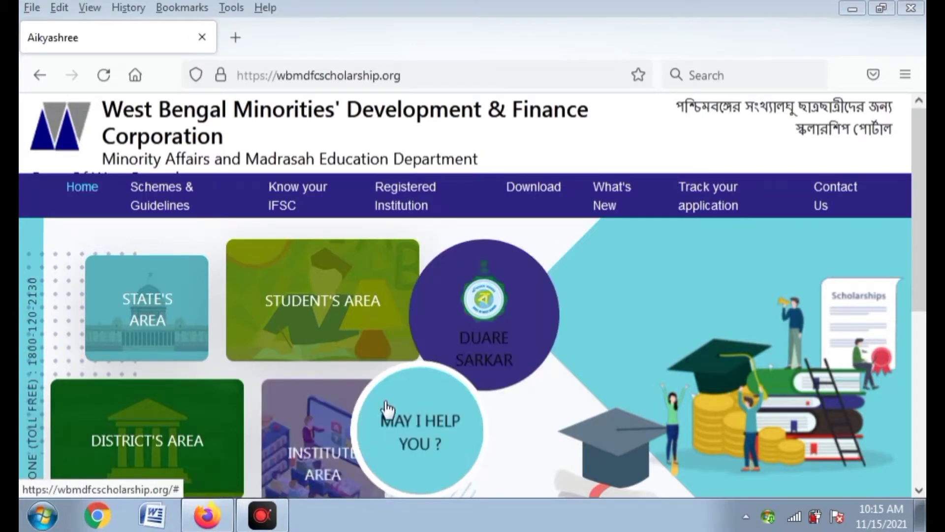
- Return to the scholarship home page and enter the Student's Area
{"action": "left_click", "coordinate": [403, 436]}
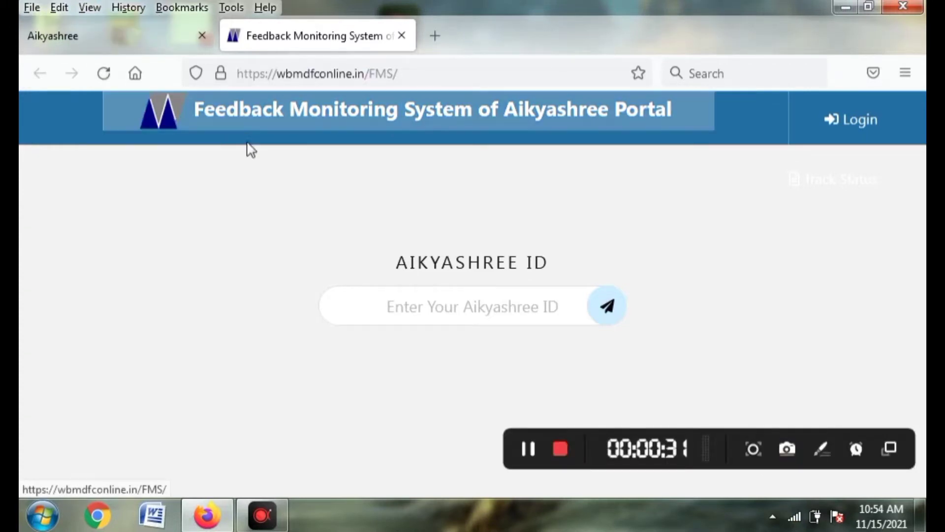
{"action": "left_click", "coordinate": [105, 35]}
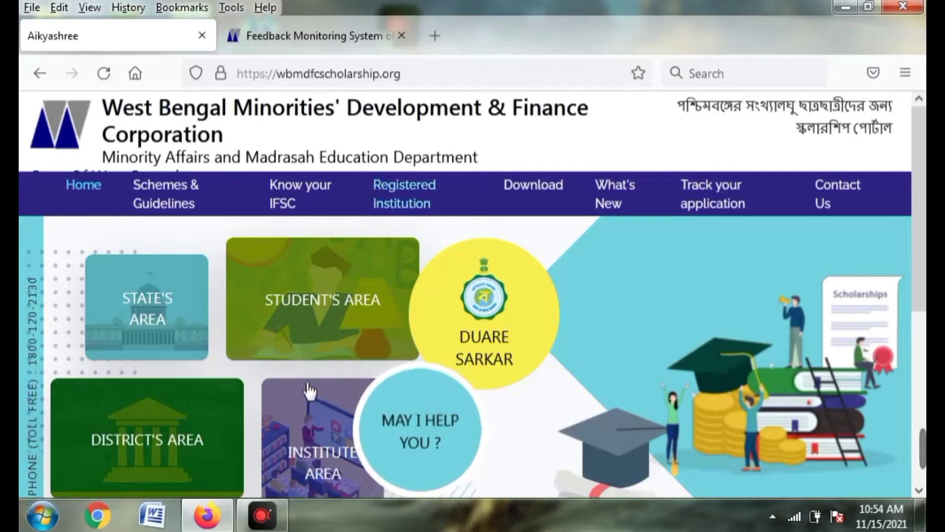
{"action": "left_click", "coordinate": [313, 357]}
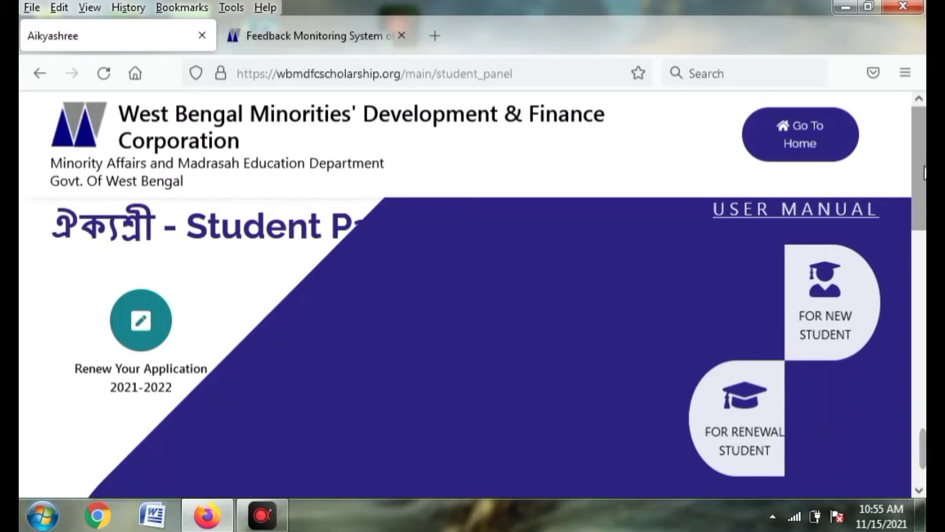
- Scroll down the Student Panel and open Track Application
{"action": "scroll", "coordinate": [925, 217], "scroll_direction": "down", "scroll_amount": 6}
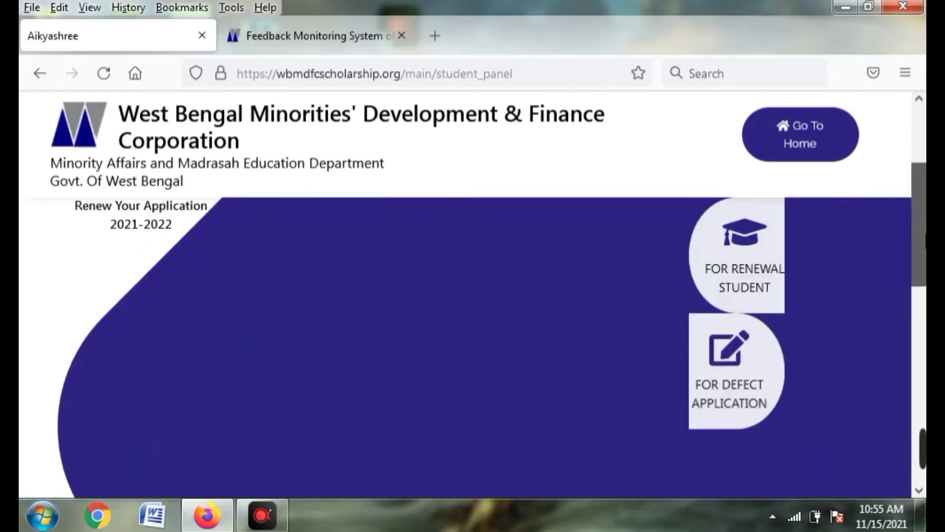
{"action": "left_click_drag", "start_coordinate": [924, 305], "coordinate": [924, 394]}
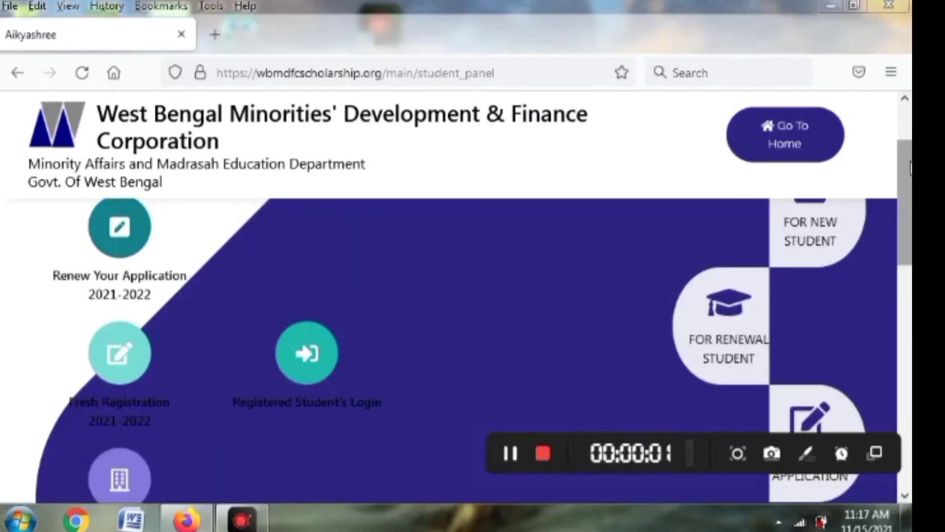
{"action": "left_click_drag", "start_coordinate": [910, 169], "coordinate": [904, 339]}
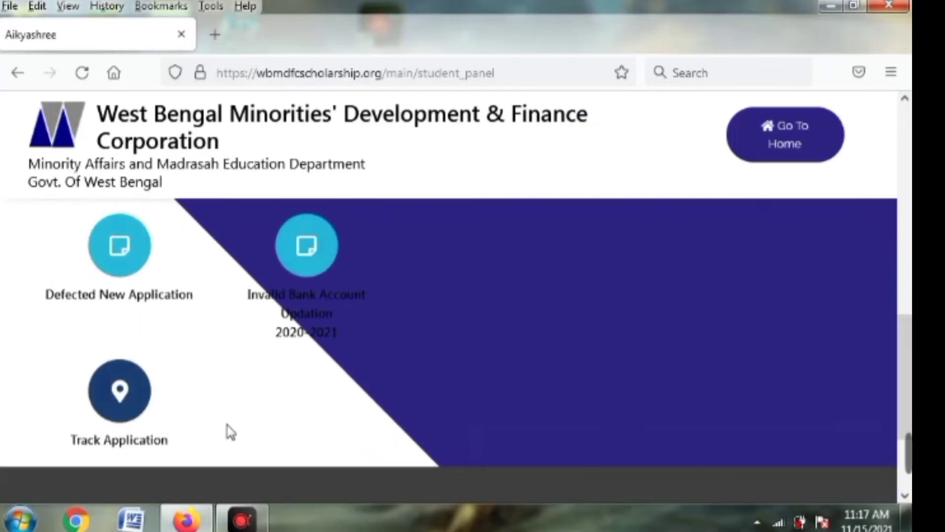
{"action": "left_click", "coordinate": [102, 417]}
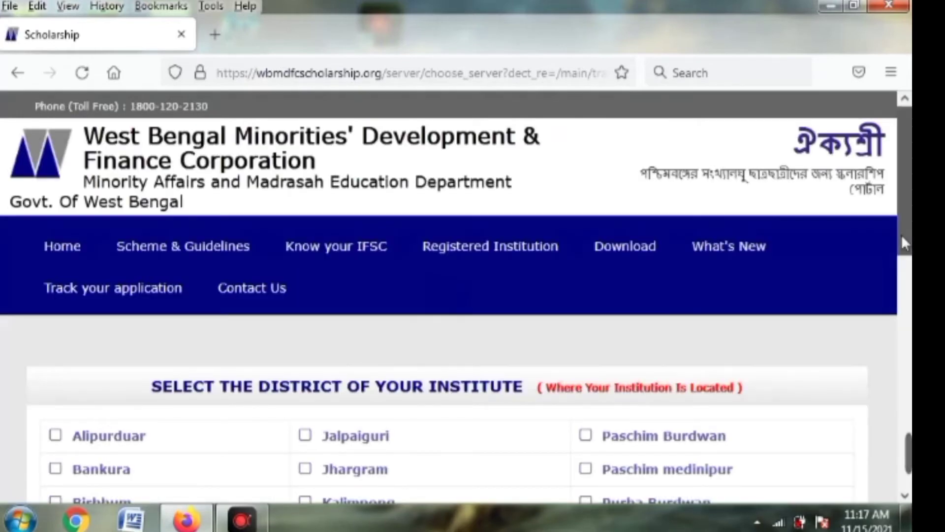
- Pick North 24 Paraganas from the district list and confirm it with OK
{"action": "left_click_drag", "start_coordinate": [901, 235], "coordinate": [902, 327]}
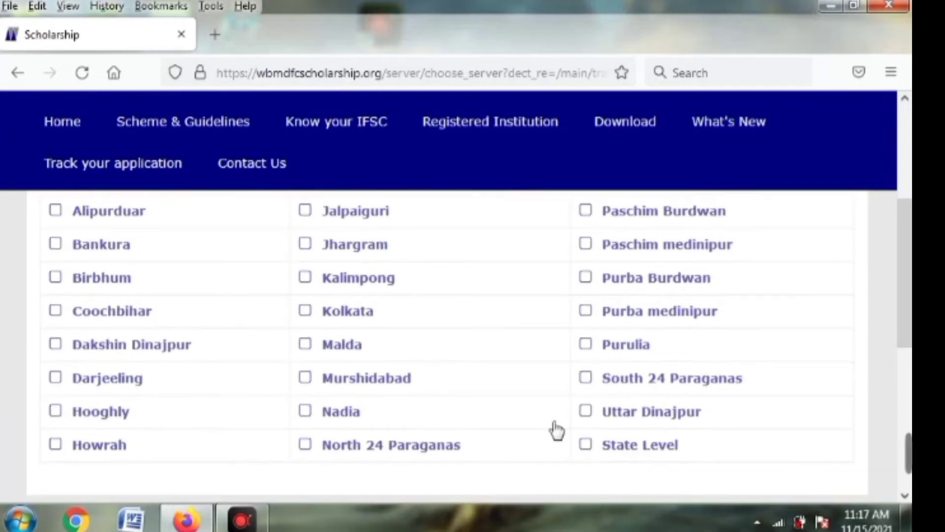
{"action": "left_click", "coordinate": [429, 454]}
{"action": "left_click", "coordinate": [428, 454]}
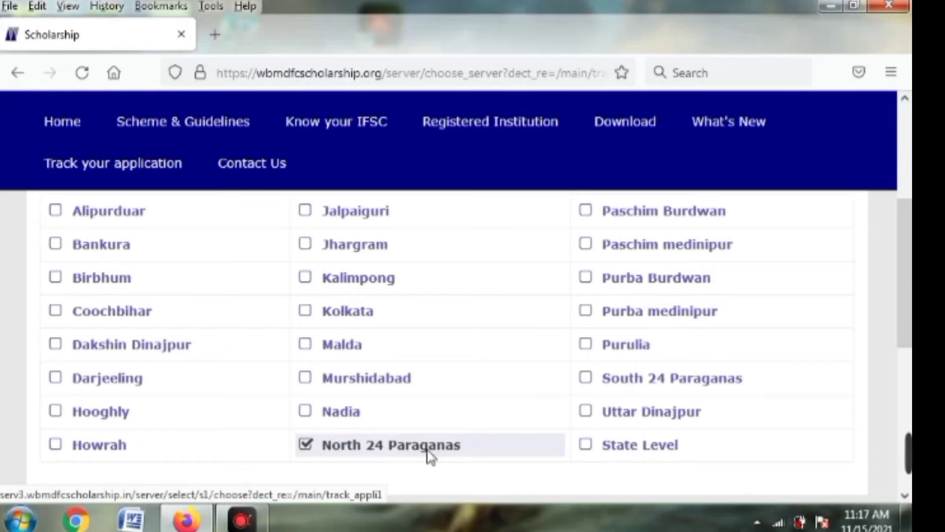
{"action": "left_click", "coordinate": [431, 455]}
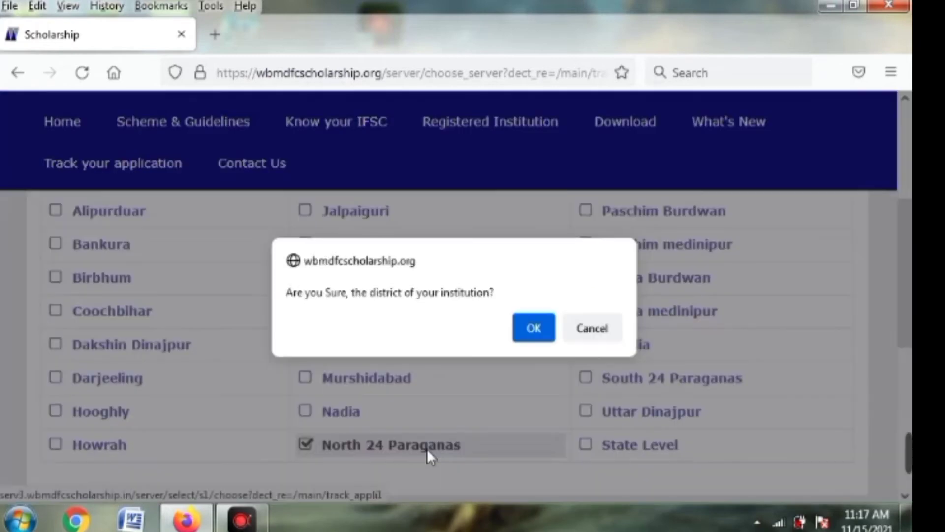
{"action": "left_click", "coordinate": [518, 338]}
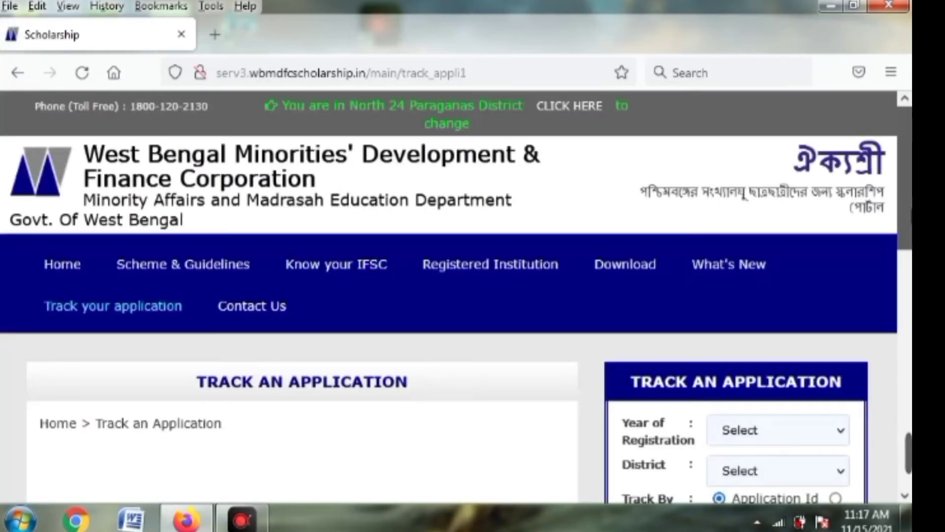
- Set the registration year to 2021-22 and the district to NORTH 24 PARGANAS
{"action": "scroll", "coordinate": [456, 297], "scroll_direction": "down", "scroll_amount": 5}
{"action": "scroll", "coordinate": [456, 298], "scroll_direction": "up", "scroll_amount": 1}
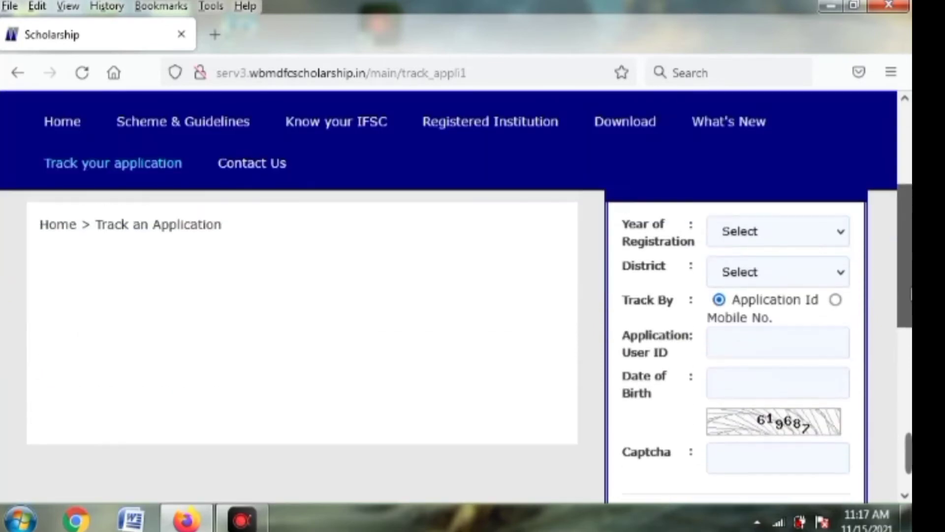
{"action": "left_click", "coordinate": [823, 241]}
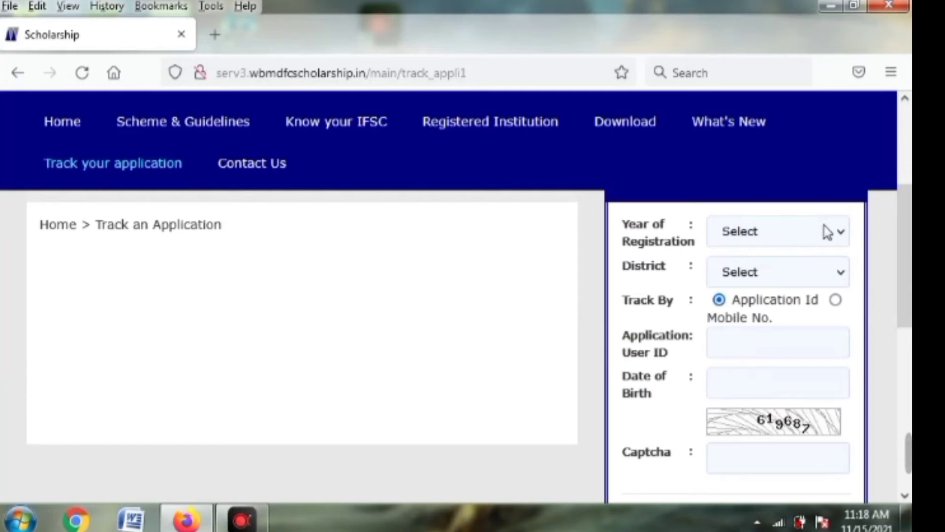
{"action": "left_click", "coordinate": [840, 232]}
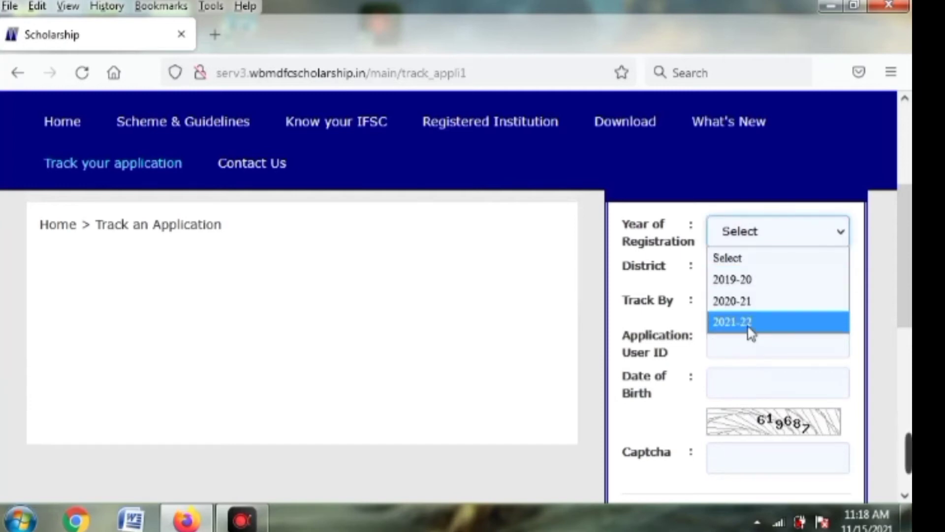
{"action": "left_click", "coordinate": [751, 331]}
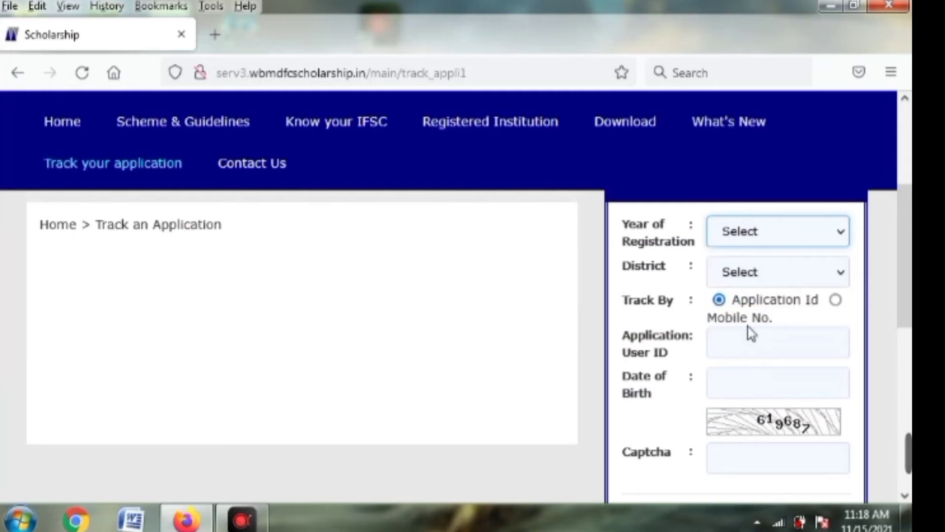
{"action": "left_click", "coordinate": [746, 276]}
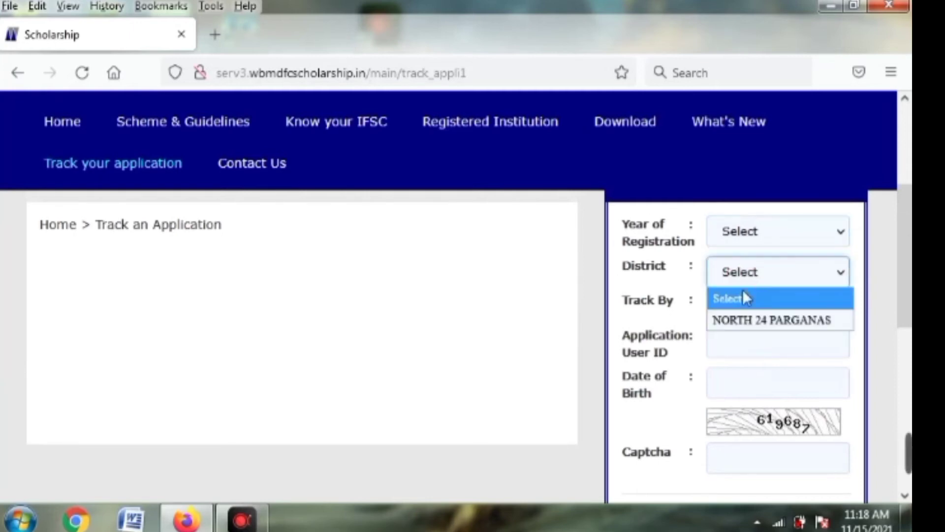
{"action": "left_click", "coordinate": [741, 322]}
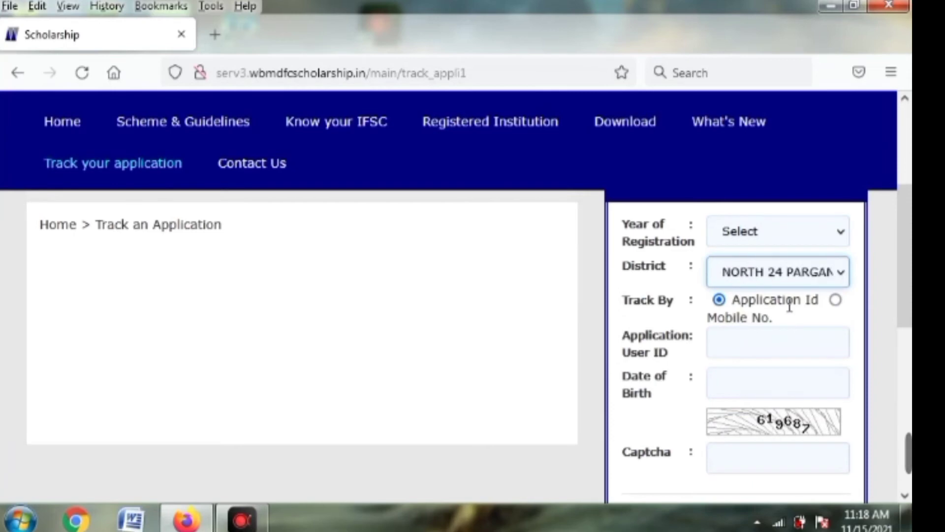
- Switch tracking to Mobile No., enter the applicant's date of birth, and go to the captcha
{"action": "left_click", "coordinate": [833, 302]}
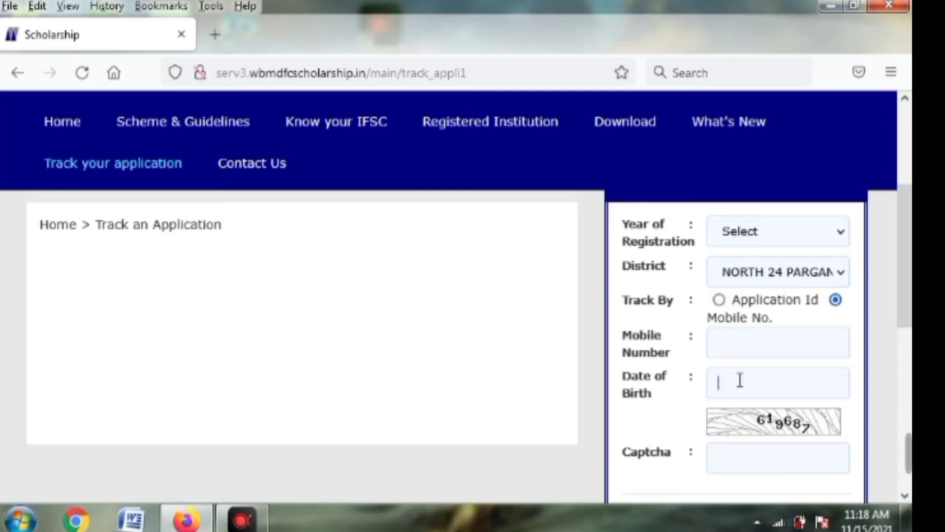
{"action": "left_click", "coordinate": [739, 380]}
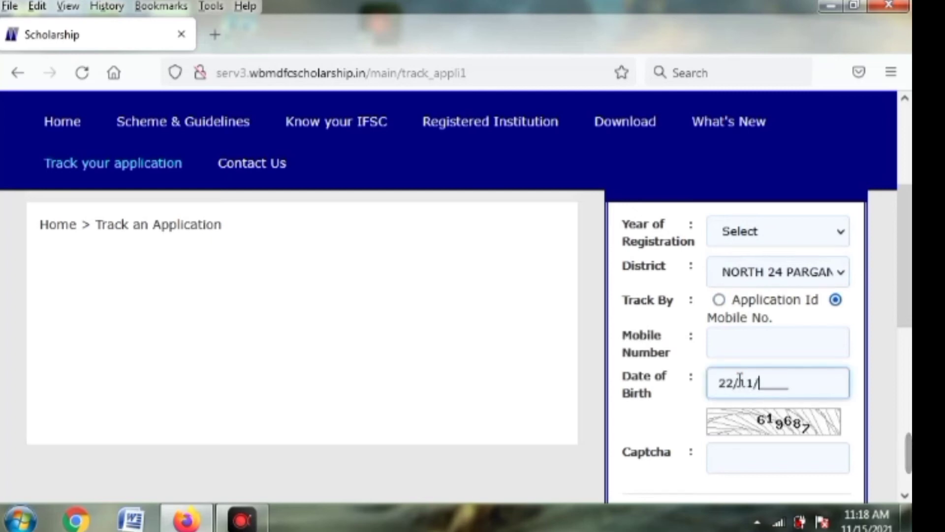
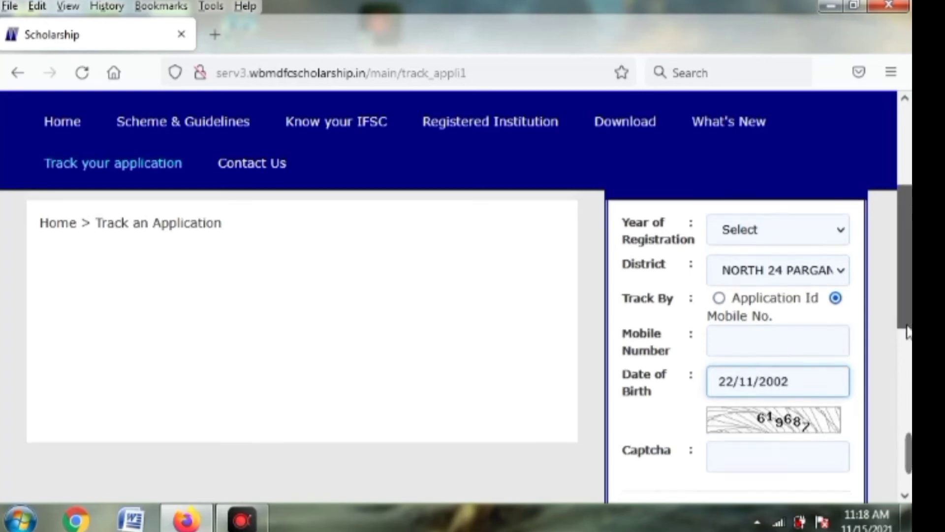
{"action": "scroll", "coordinate": [782, 416], "scroll_direction": "down", "scroll_amount": 1}
{"action": "left_click", "coordinate": [770, 416]}
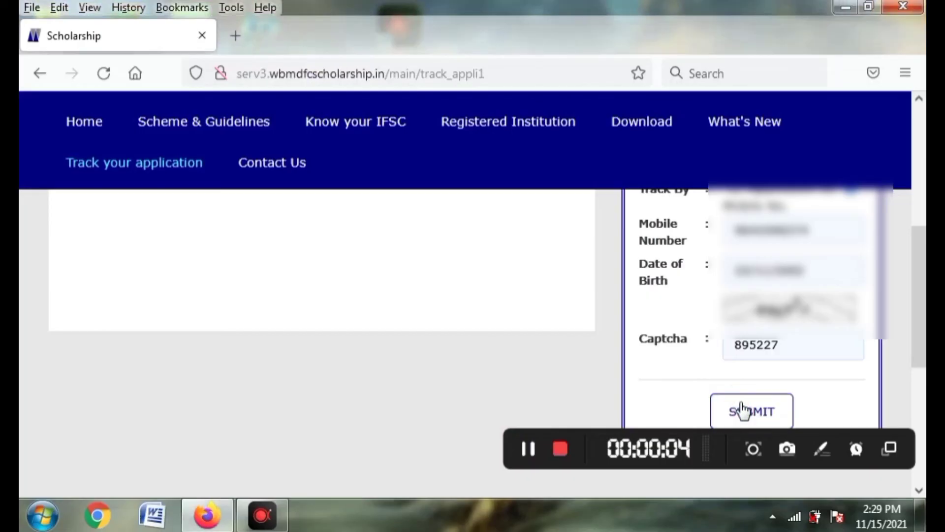
- Submit the form and review the status table showing Not Verified Yet/Pending at institution level
{"action": "left_click", "coordinate": [742, 410]}
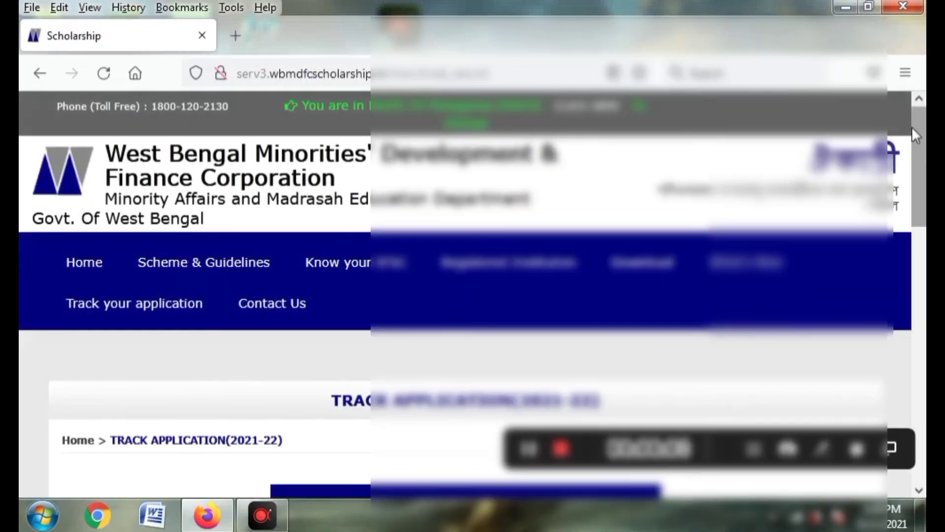
{"action": "scroll", "coordinate": [473, 290], "scroll_direction": "down", "scroll_amount": 3}
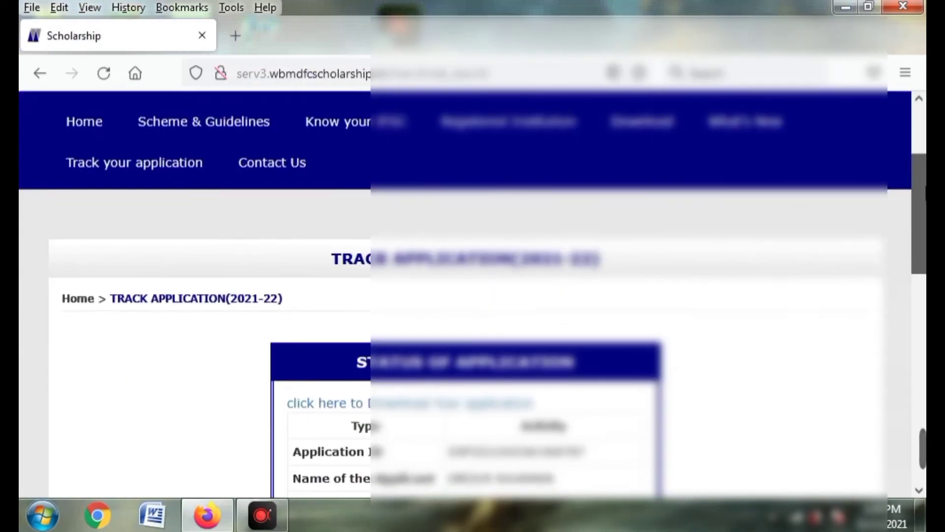
{"action": "scroll", "coordinate": [472, 295], "scroll_direction": "down", "scroll_amount": 3}
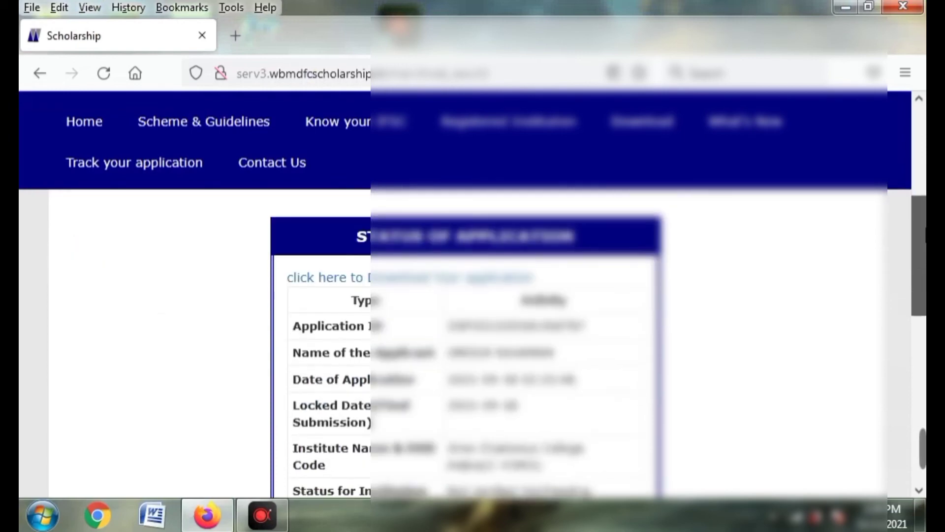
{"action": "scroll", "coordinate": [758, 217], "scroll_direction": "down", "scroll_amount": 2}
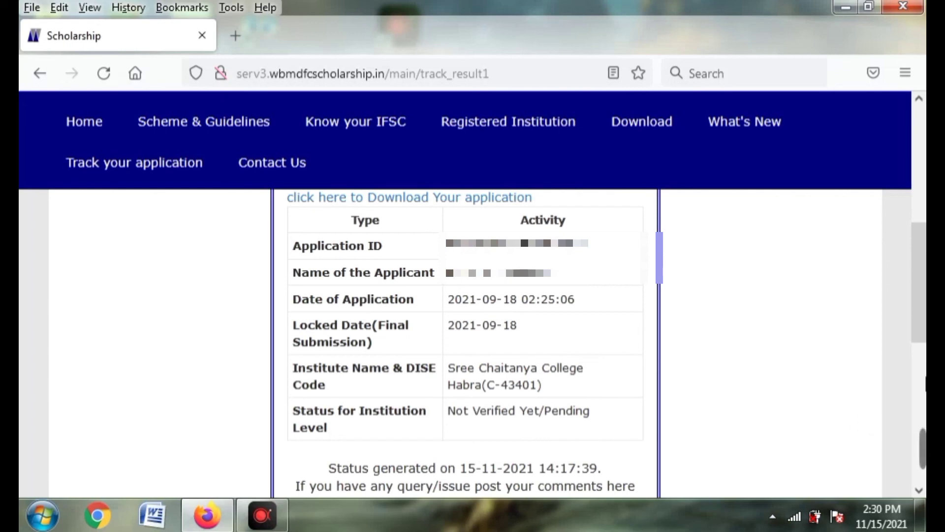
{"action": "scroll", "coordinate": [917, 320], "scroll_direction": "up", "scroll_amount": 2}
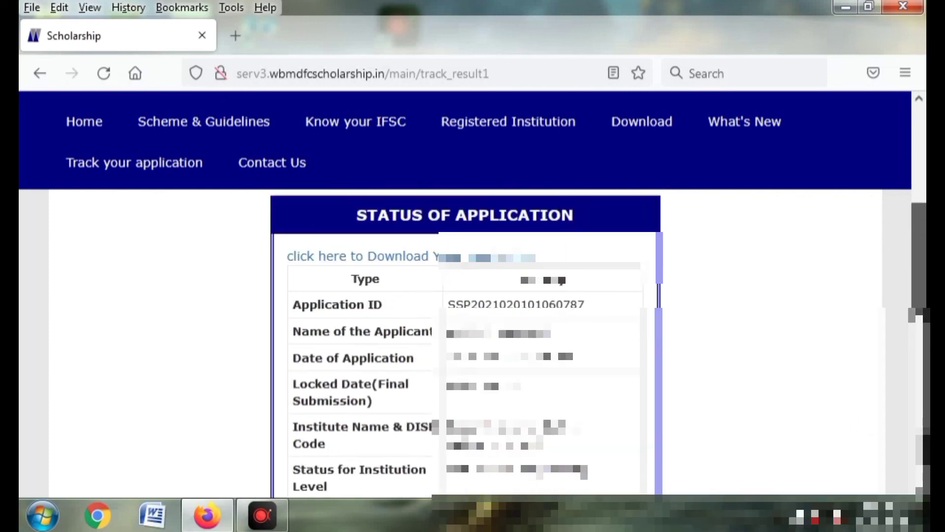
{"action": "left_click_drag", "start_coordinate": [917, 304], "coordinate": [916, 255]}
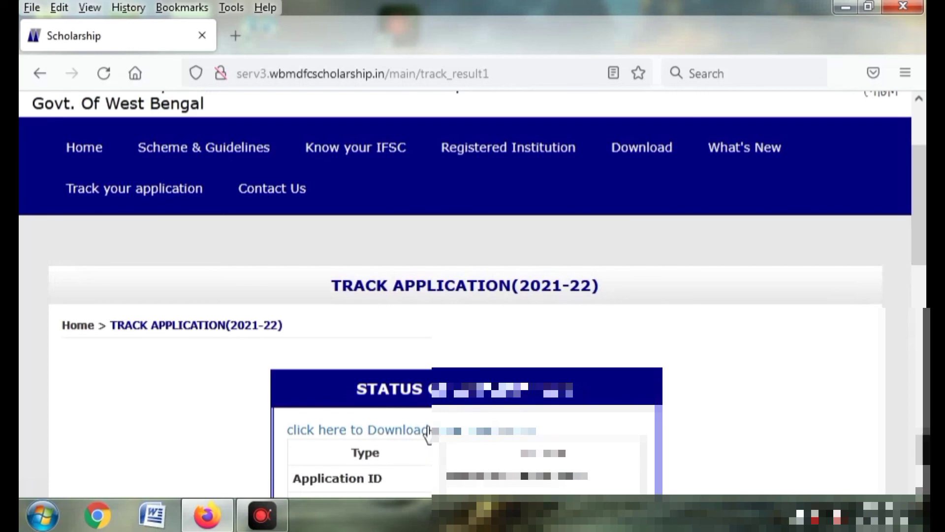
- Follow the 'click here to Download Your application' link for the 2021-22 application
{"action": "left_click", "coordinate": [427, 432]}
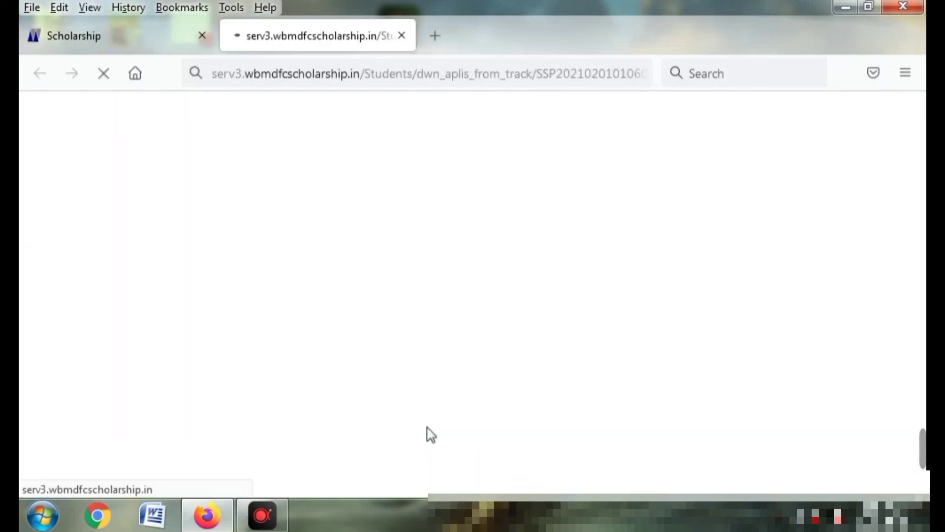